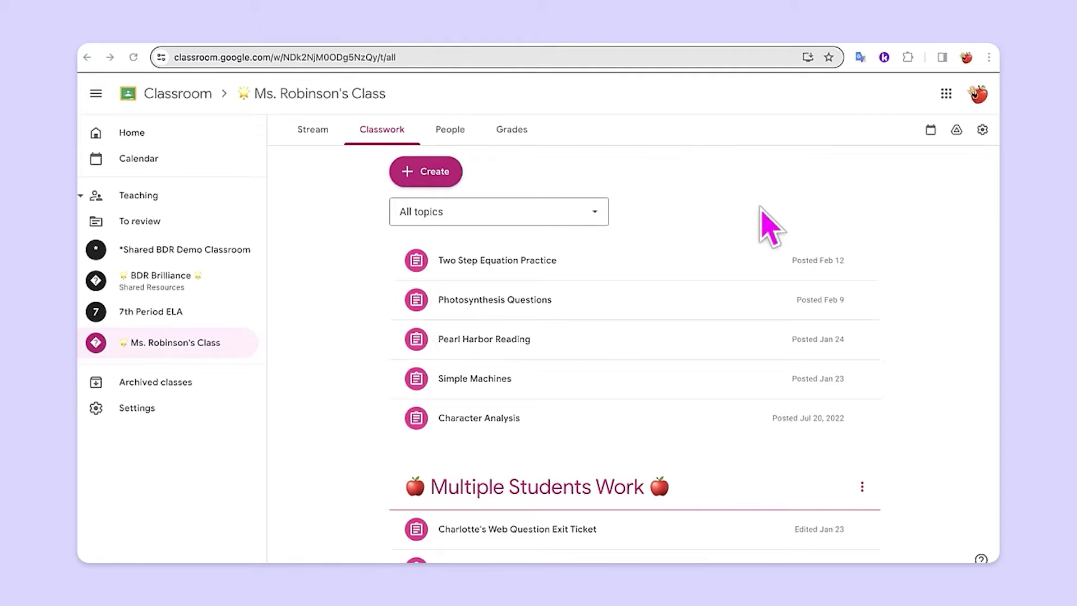
Expand Photosynthesis Questions to show 1 turned in, 16 assigned, 1 graded and its Kami PDF.
click(429, 172)
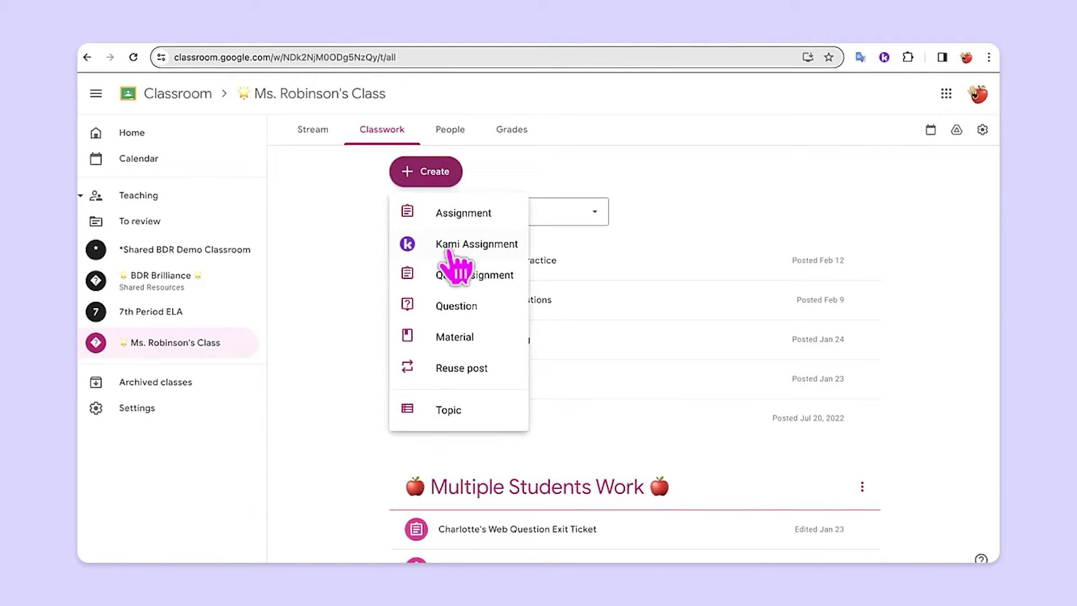
click(660, 237)
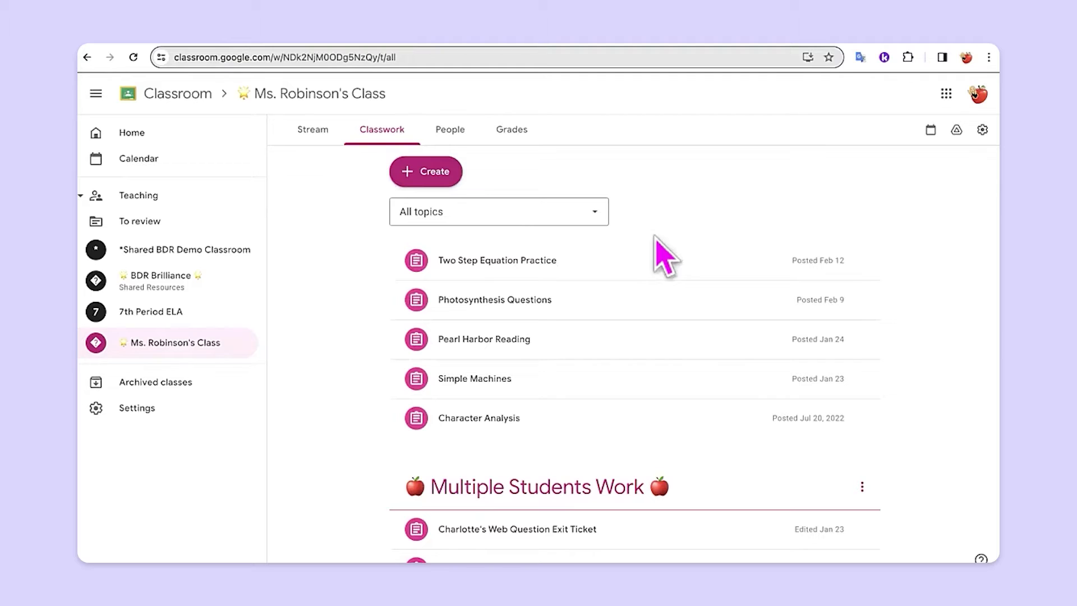
click(494, 306)
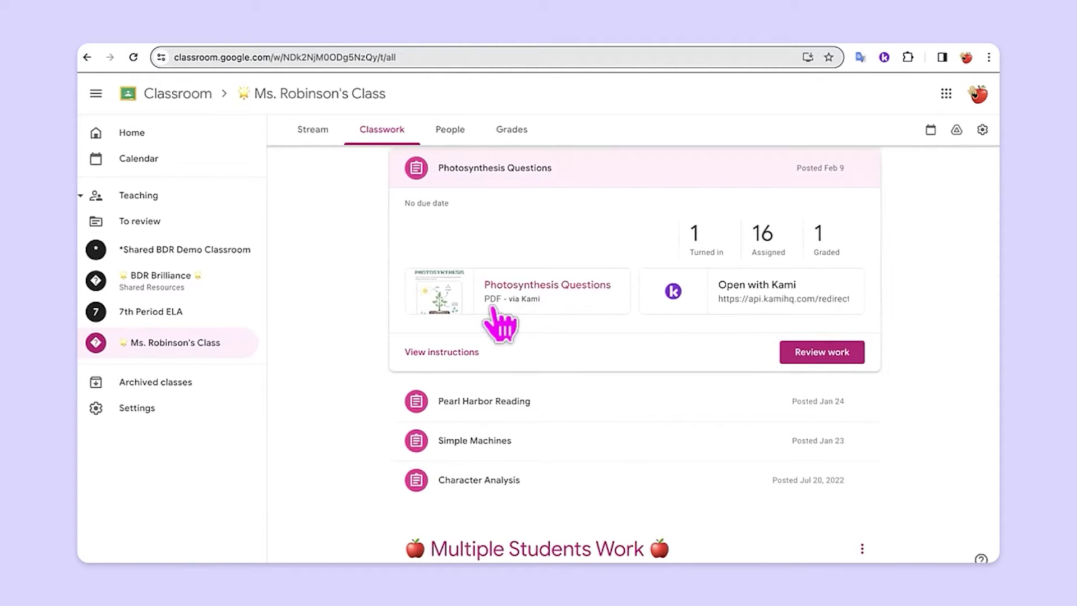
Open the turned-in student work and view all 18 students' copies in Kami Class View.
click(697, 247)
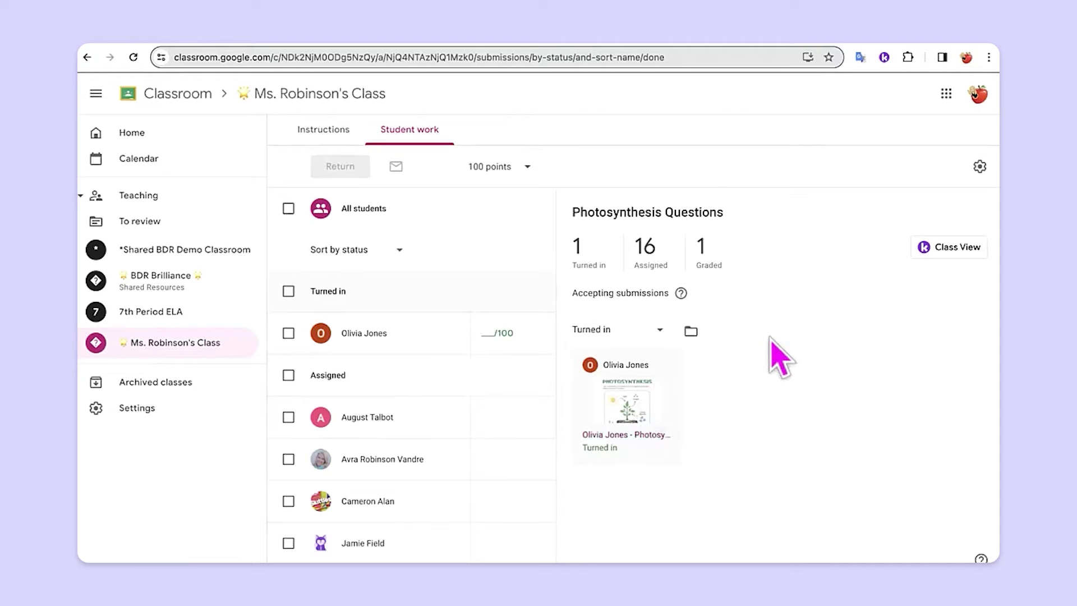
click(949, 249)
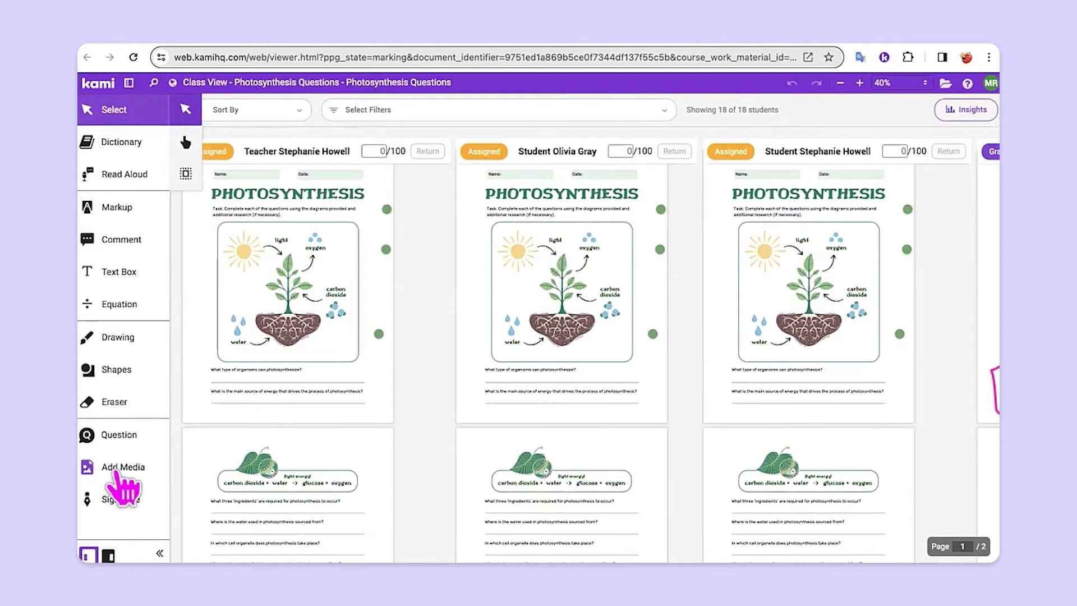
Draw a magenta freehand circle around the plant roots on the first student's page.
click(110, 340)
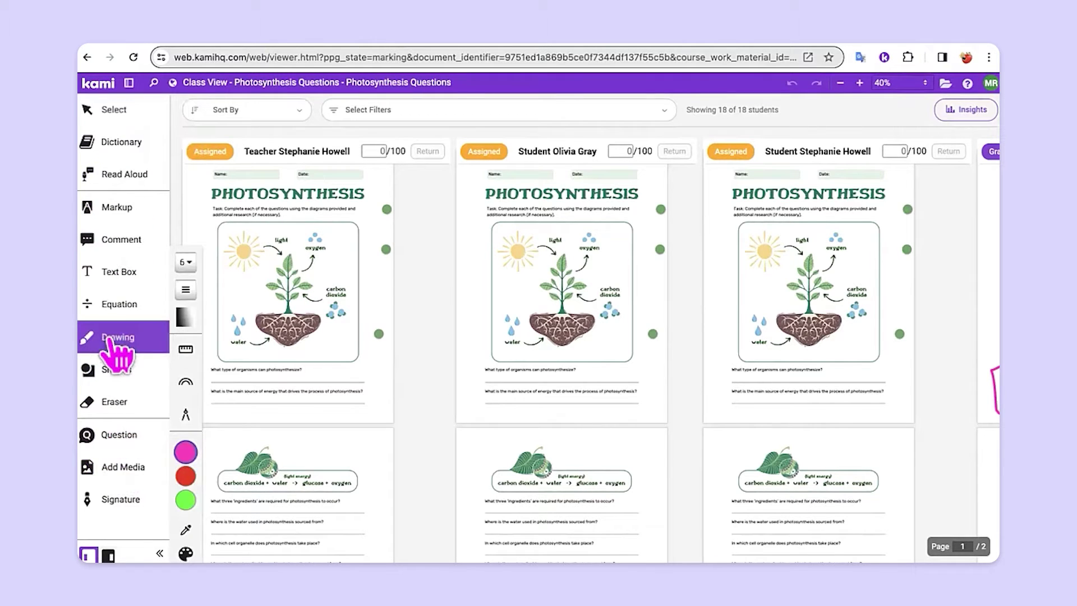
mouse_move(306, 307)
mouse_down()
mouse_move(354, 334)
mouse_move(300, 293)
mouse_up()
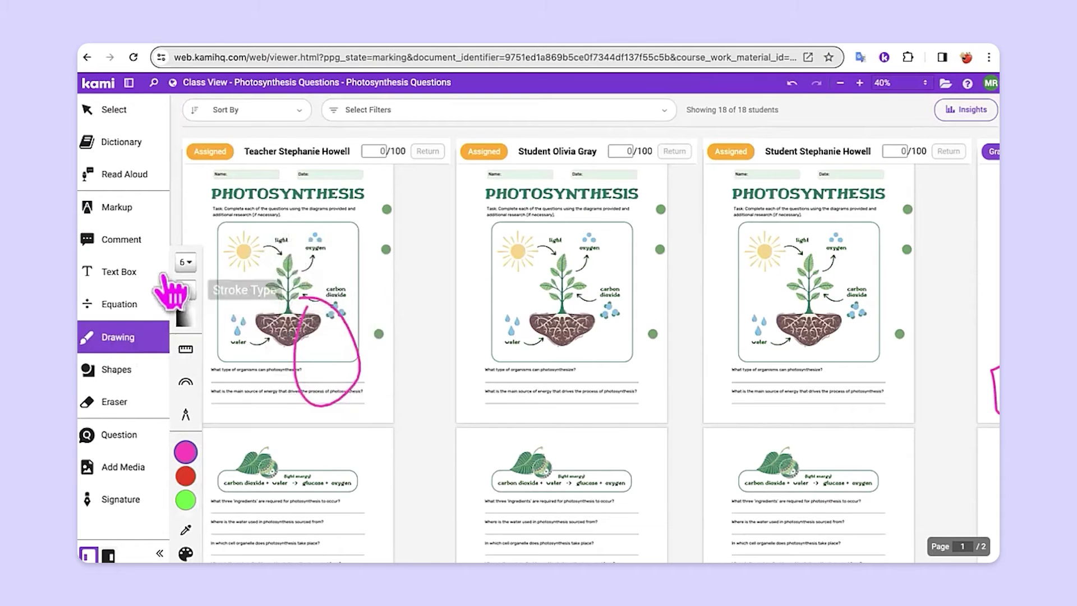
click(119, 241)
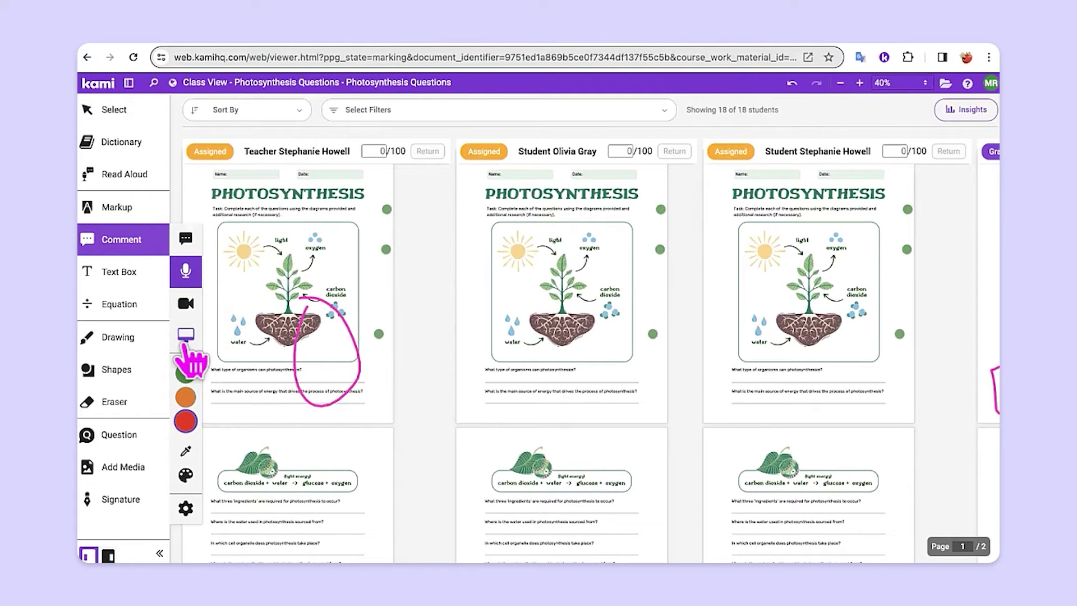
scroll(563, 247, right, 3)
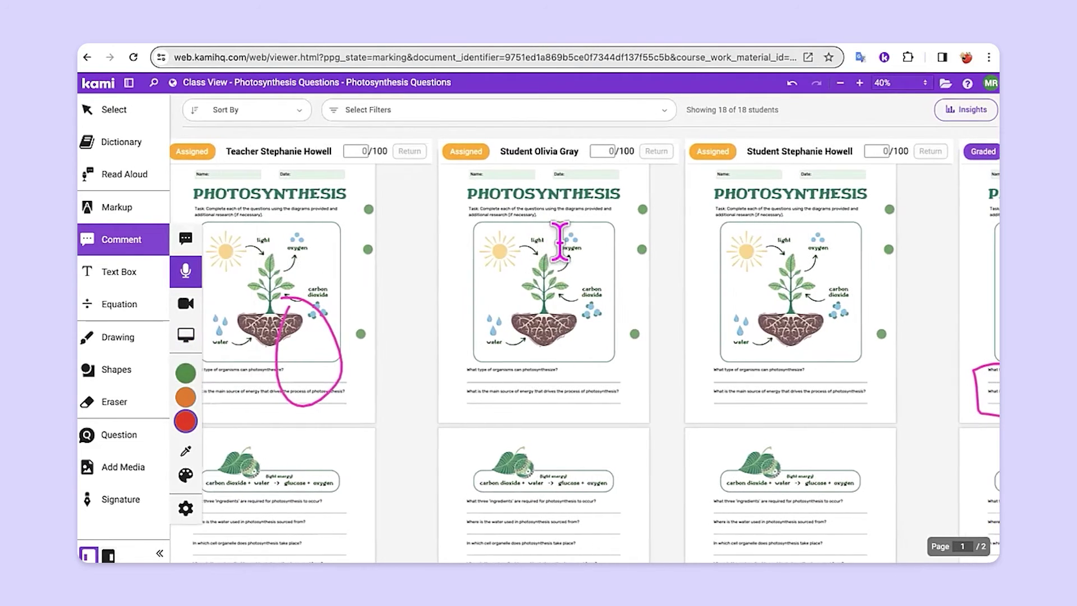
scroll(563, 247, right, 8)
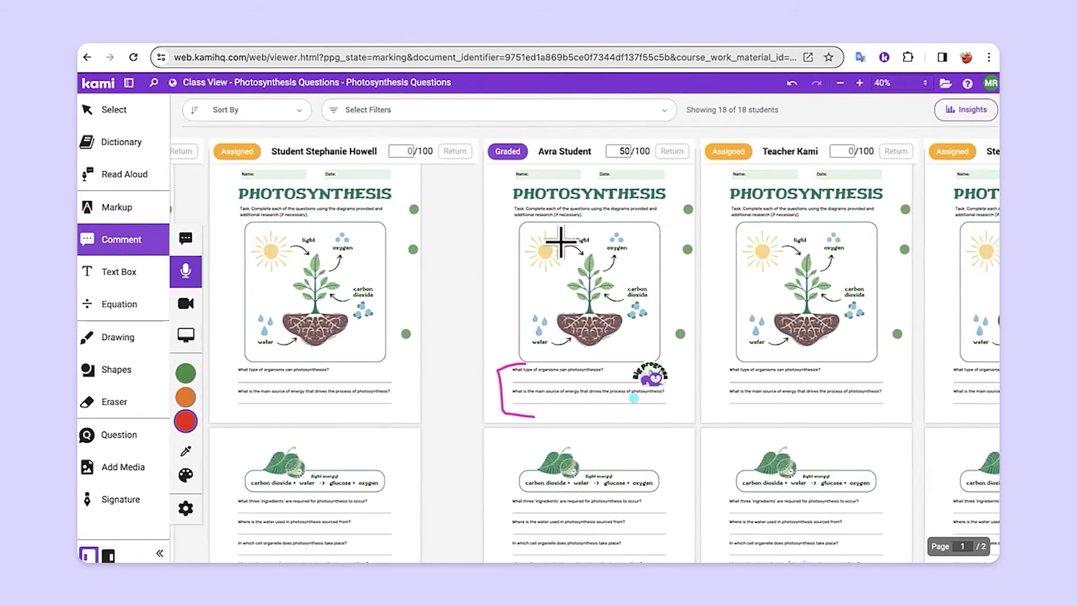
scroll(560, 242, right, 6)
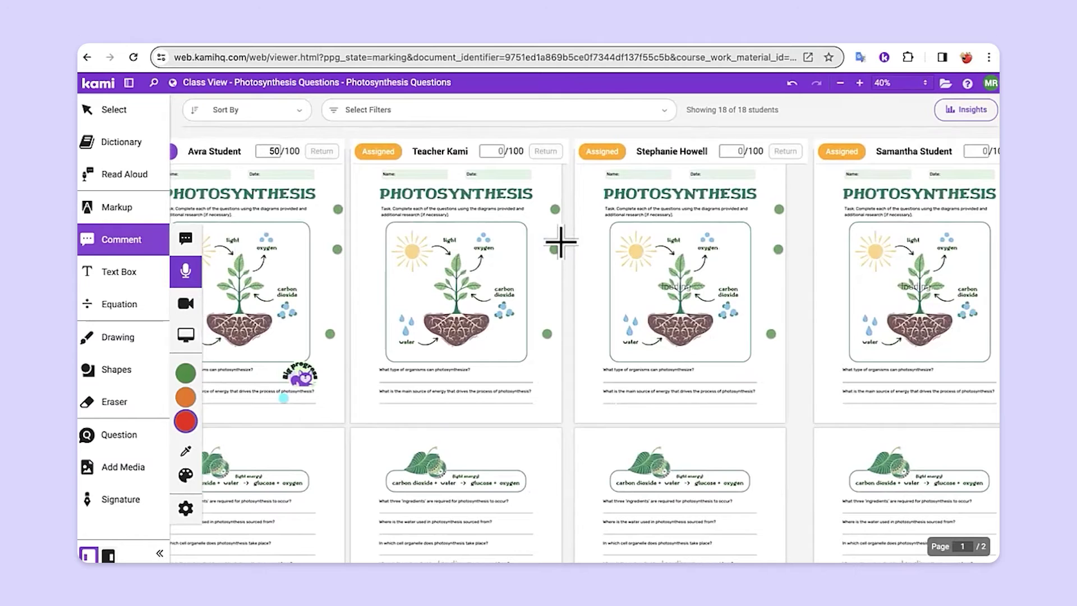
scroll(560, 242, left, 15)
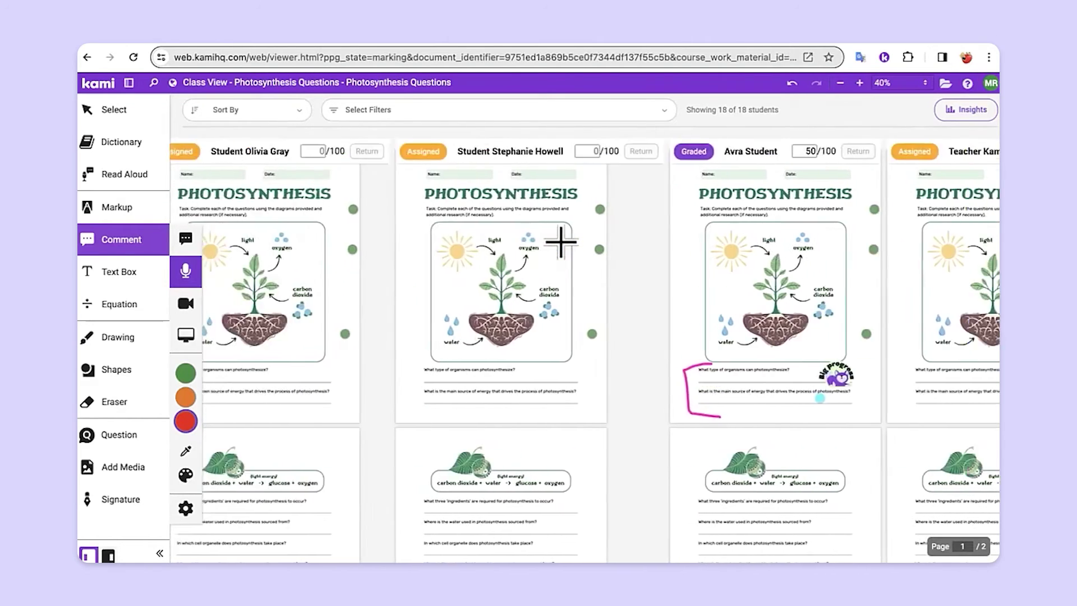
click(297, 112)
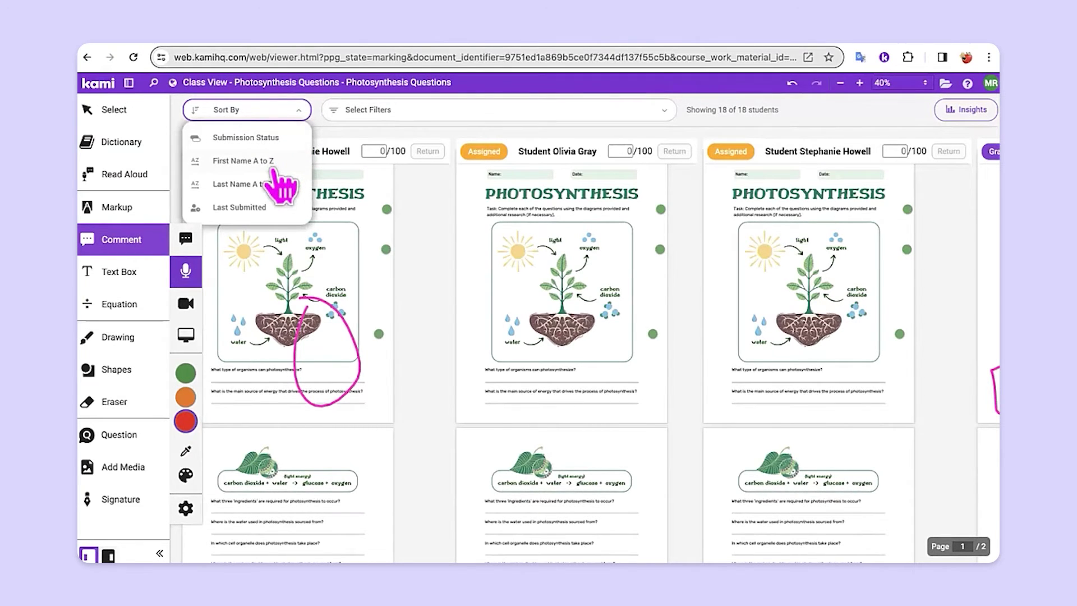
click(273, 169)
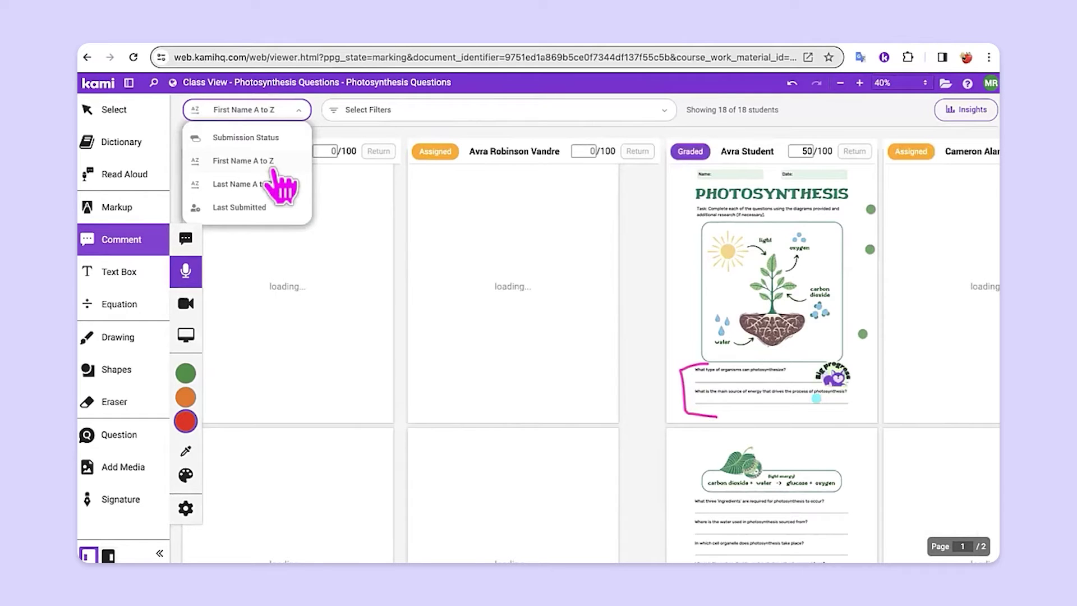
click(270, 186)
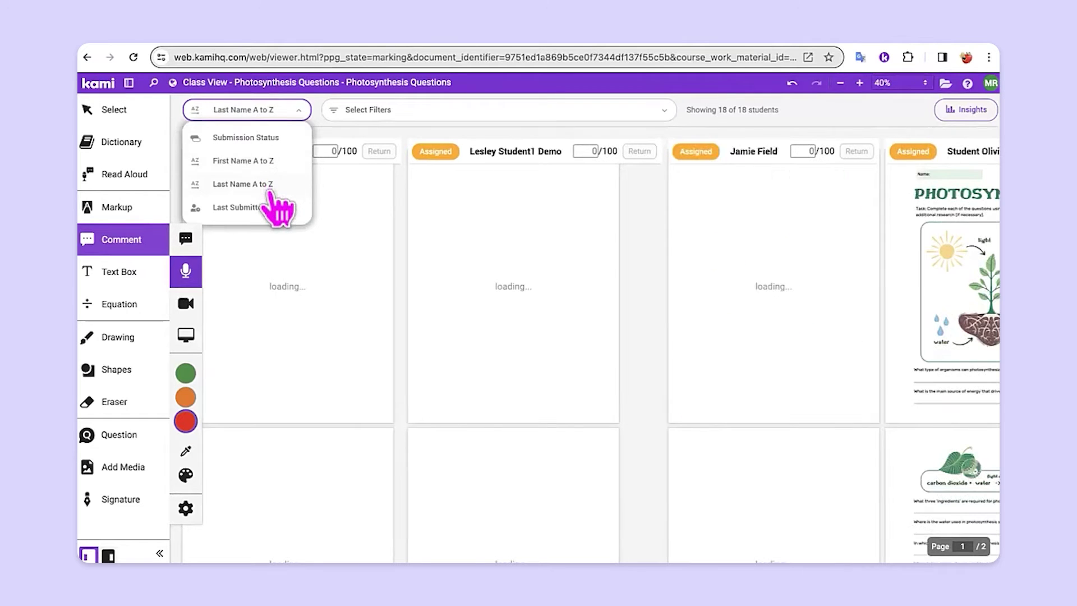
click(275, 141)
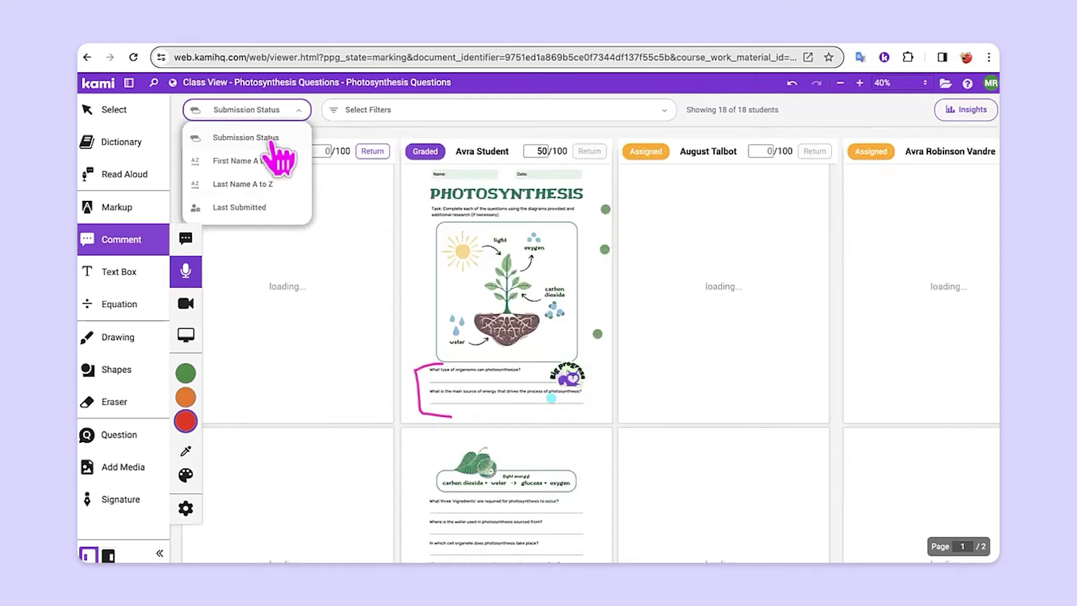
click(366, 133)
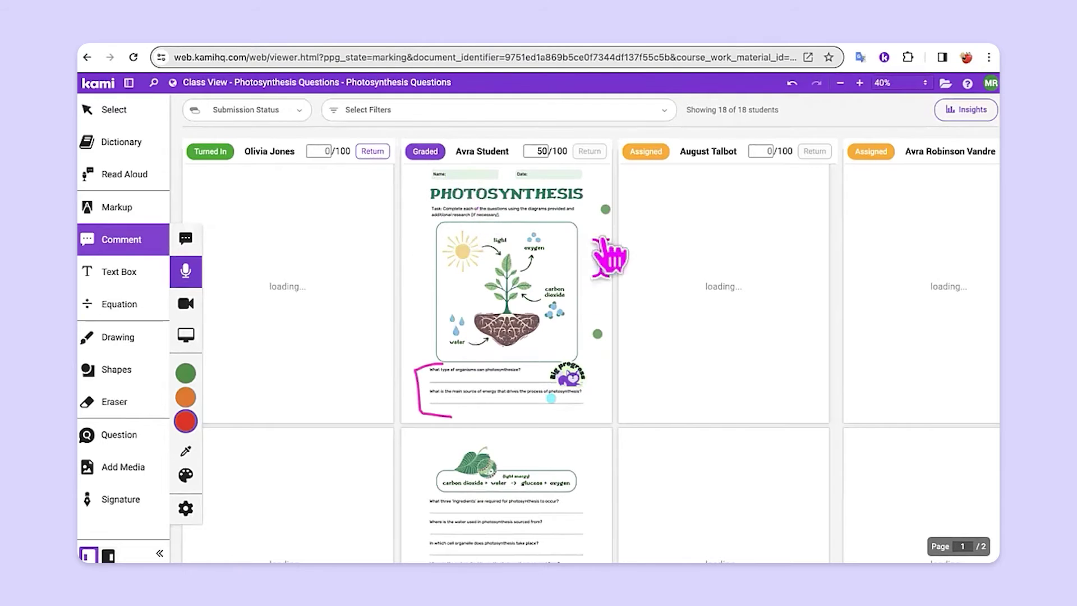
Record a 7-second voice comment beside the first answers on the turned-in student's worksheet.
scroll(705, 228, right, 3)
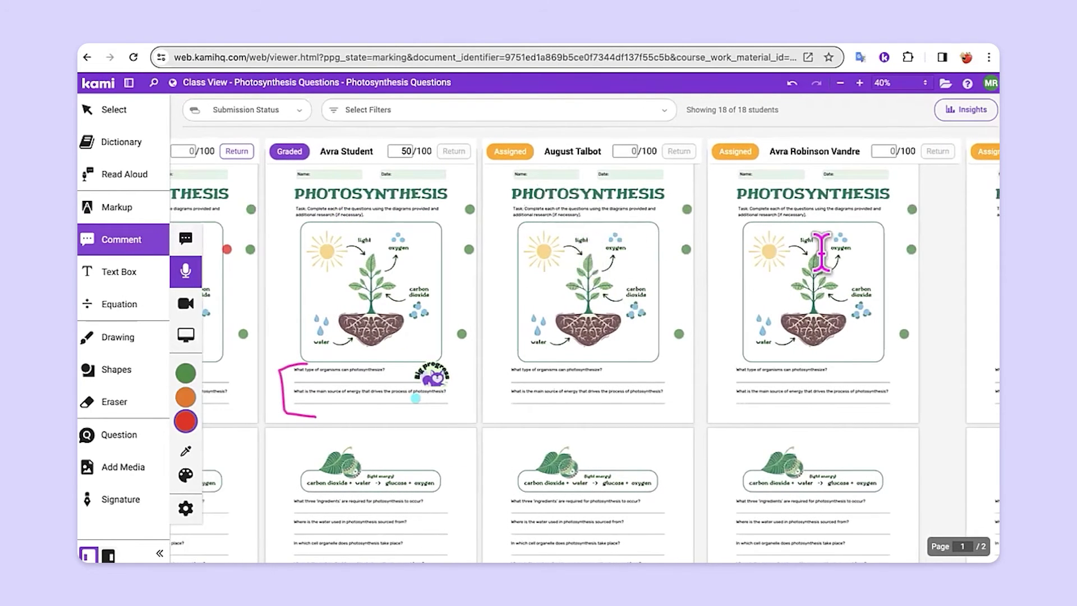
scroll(822, 252, right, 3)
scroll(823, 251, left, 9)
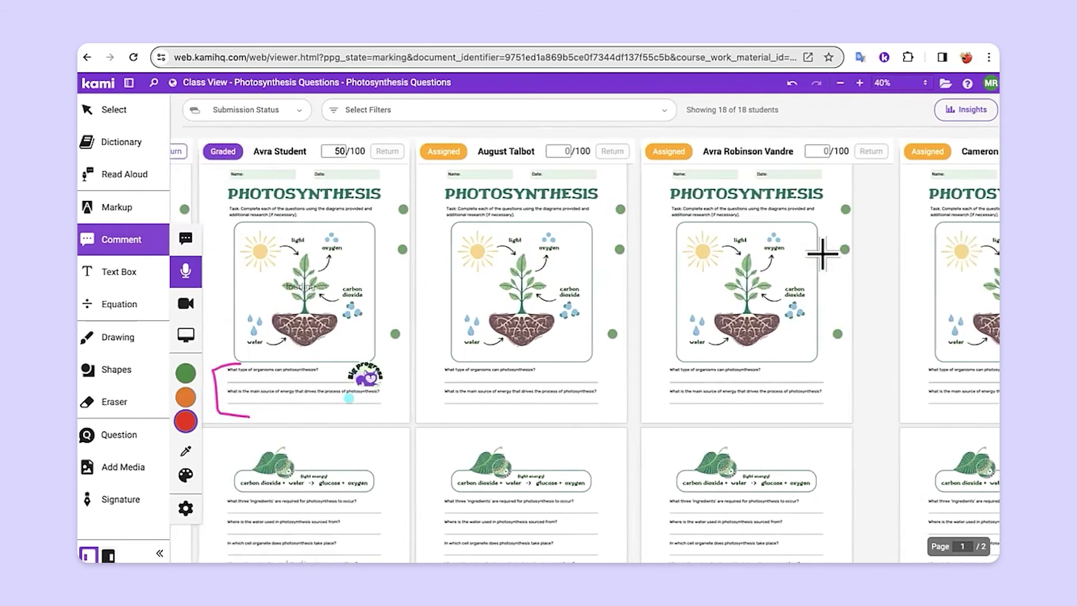
mouse_move(823, 252)
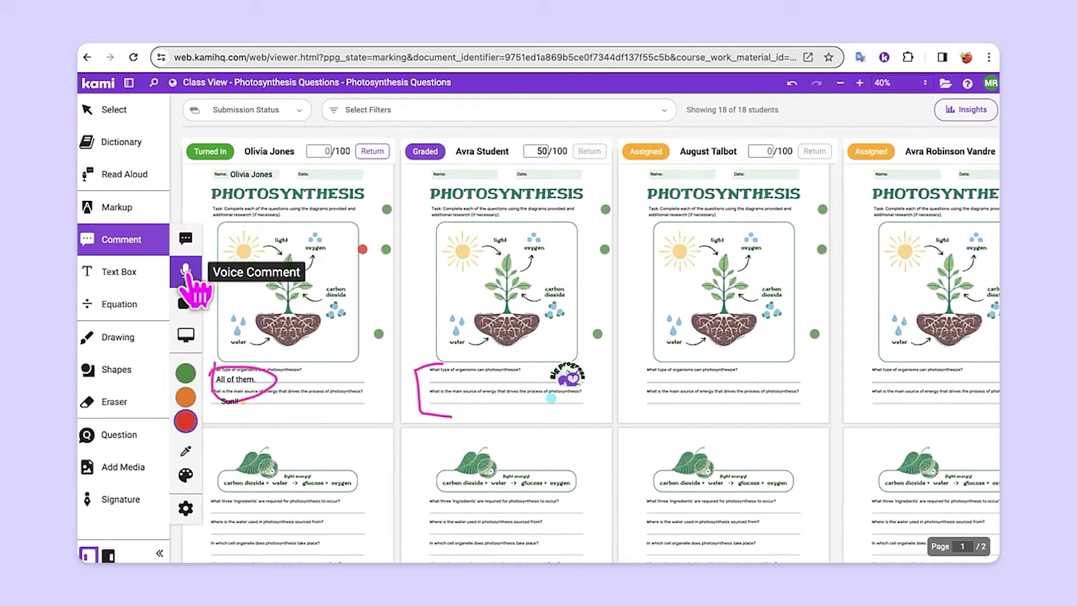
click(362, 287)
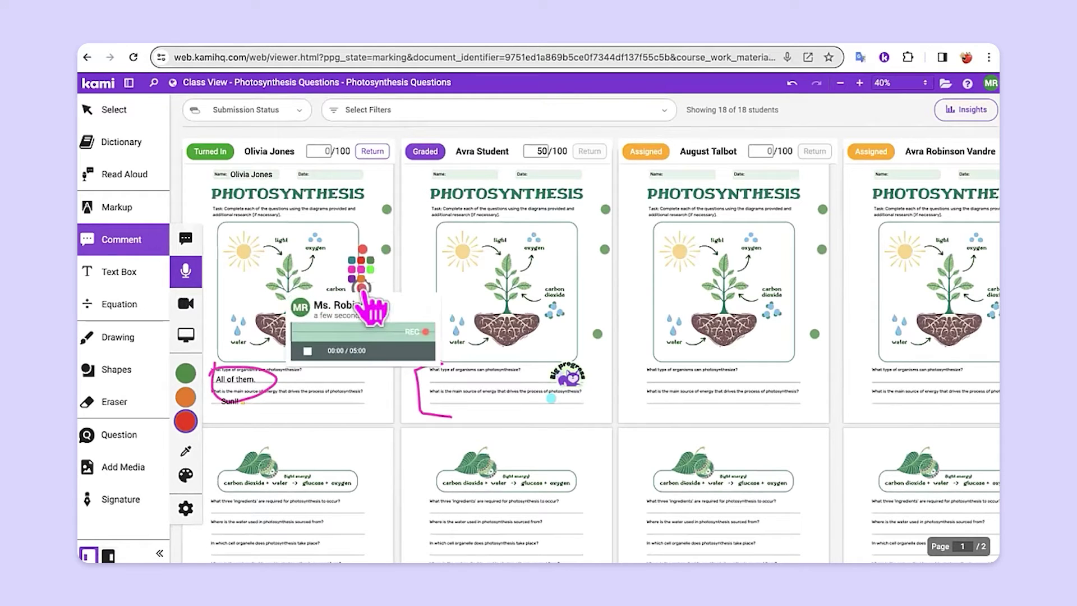
click(307, 352)
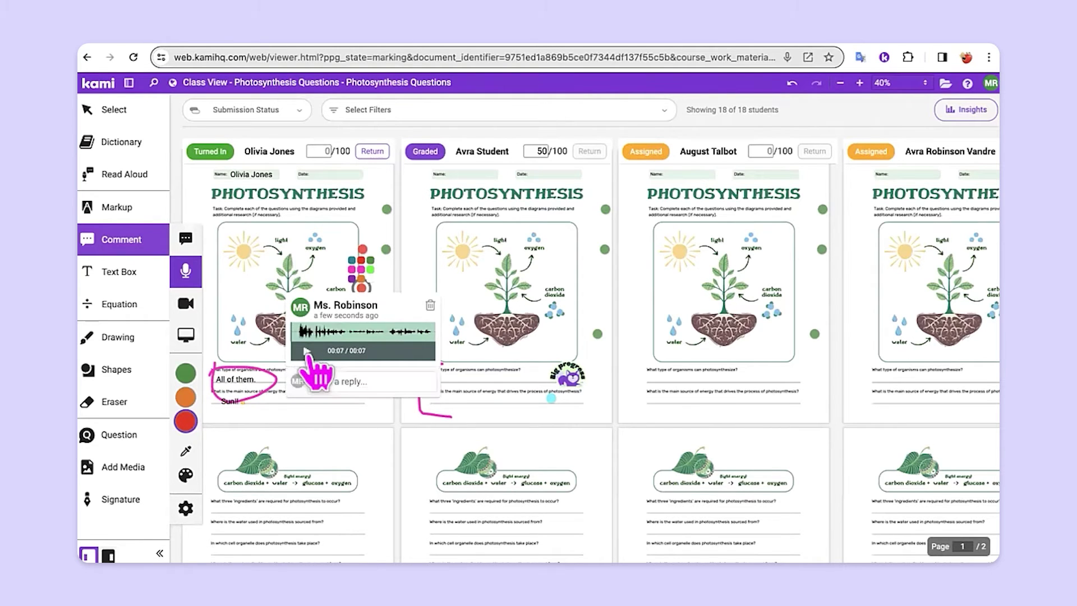
scroll(483, 337, right, 2)
scroll(483, 341, right, 5)
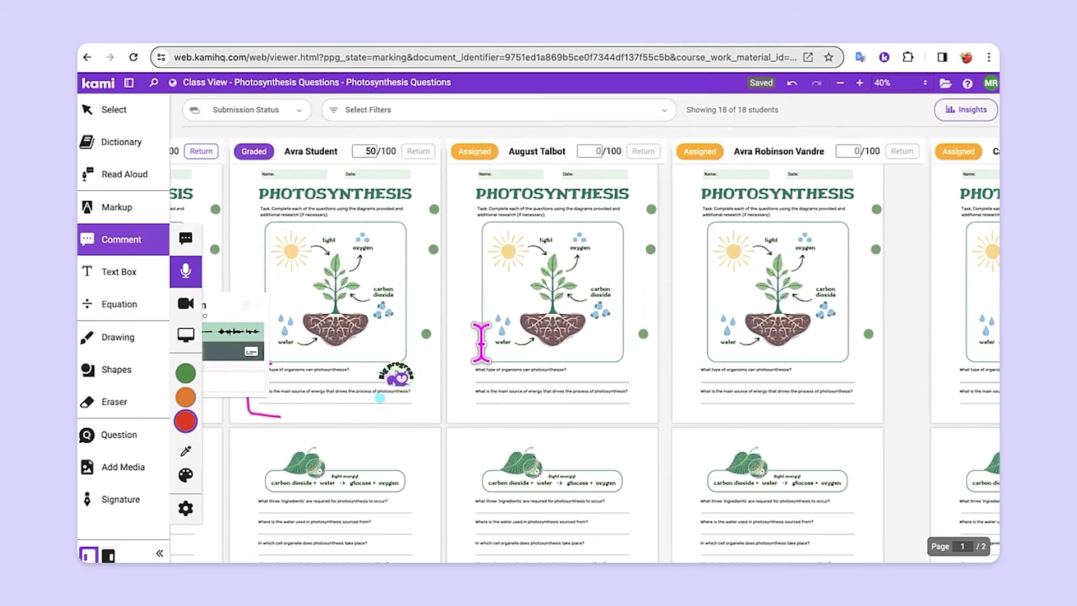
scroll(481, 343, right, 1)
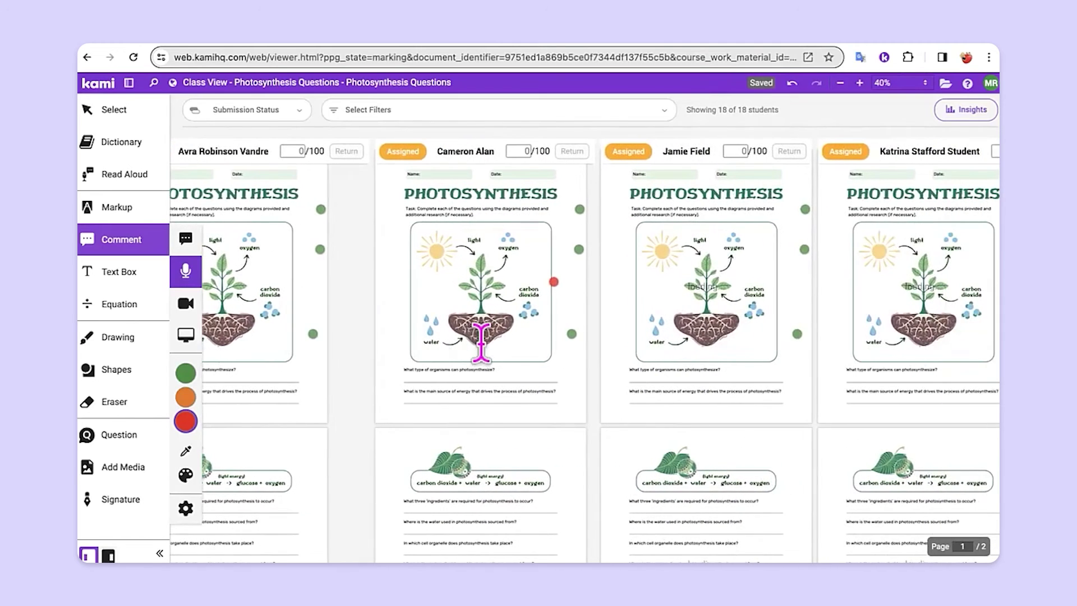
Record a 6-second voice comment by the roots on the next assigned student's worksheet.
click(538, 339)
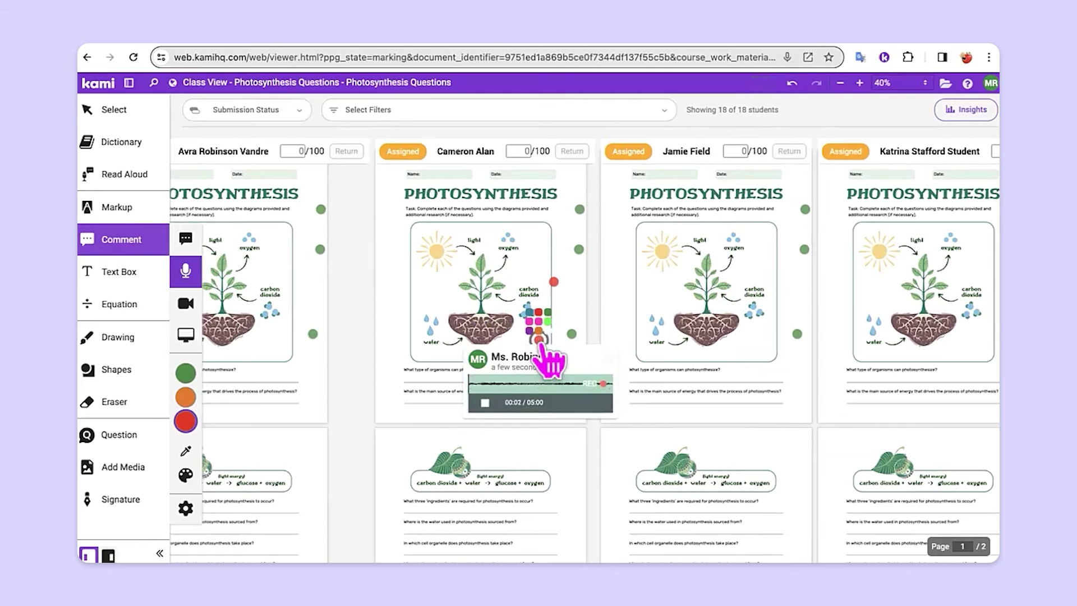
click(485, 403)
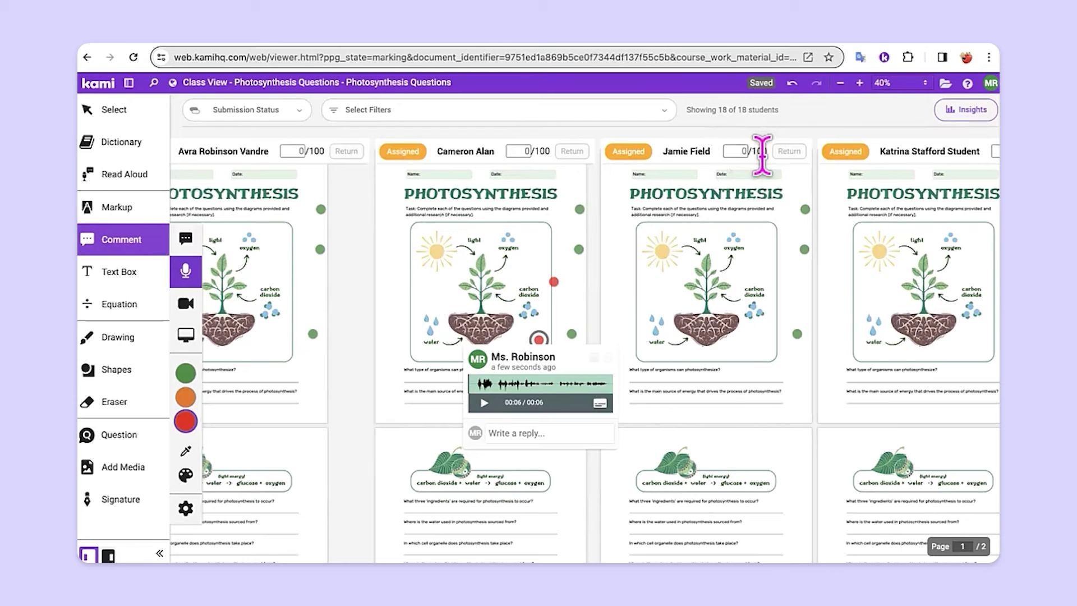
scroll(729, 320, down, 1)
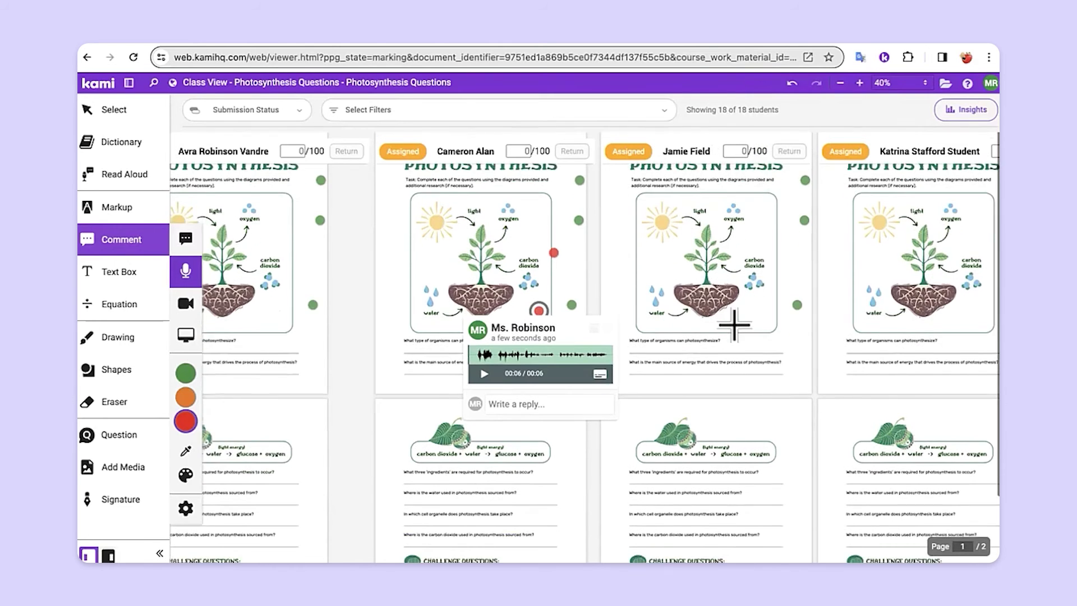
scroll(732, 321, down, 3)
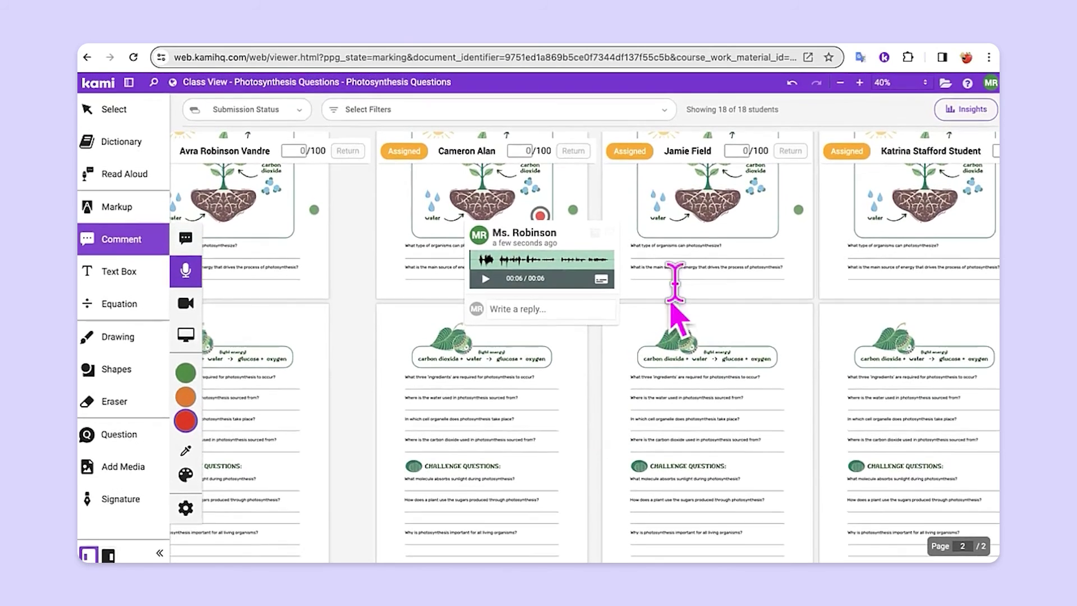
scroll(685, 241, up, 4)
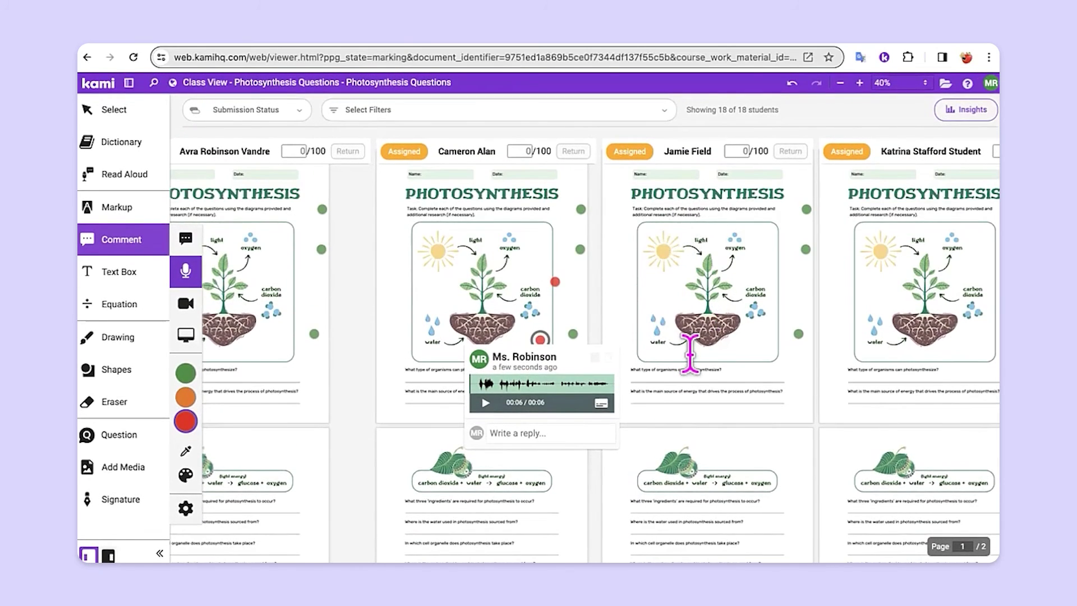
scroll(688, 348, down, 4)
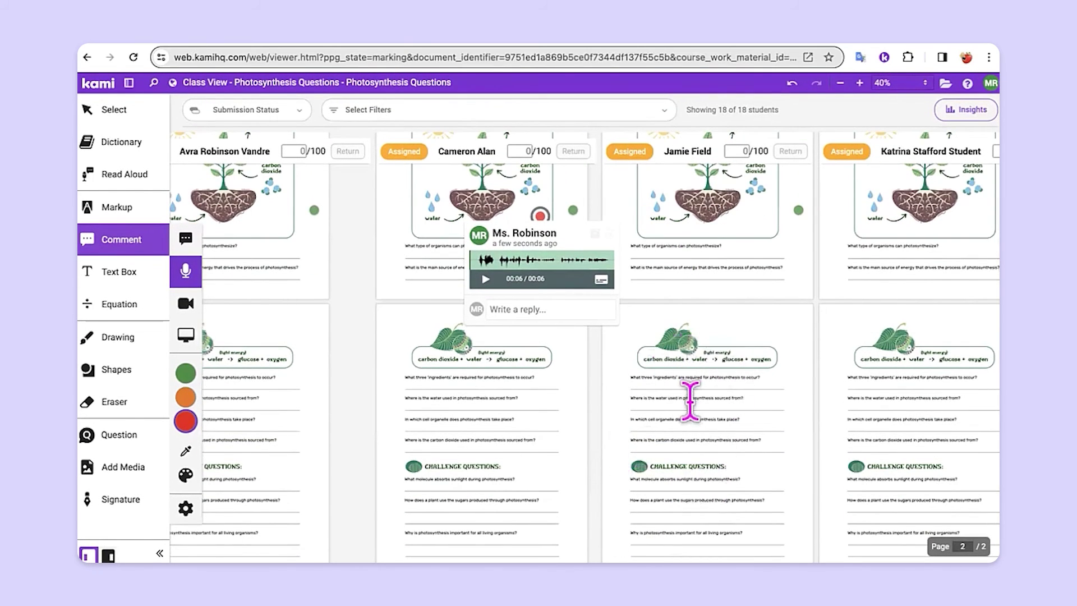
scroll(690, 401, right, 4)
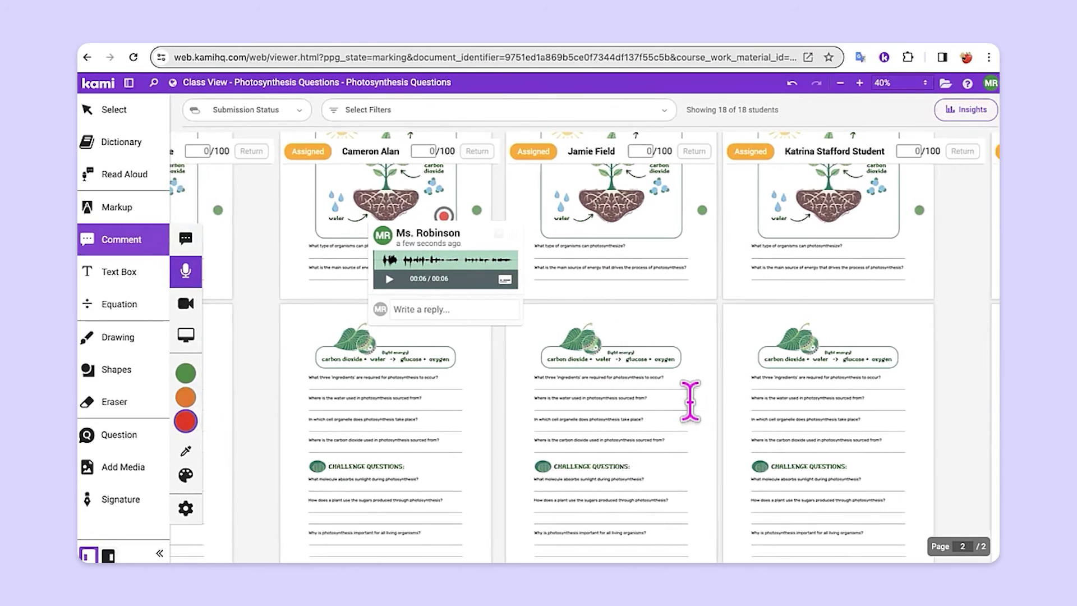
scroll(690, 401, left, 16)
scroll(690, 401, up, 3)
scroll(691, 401, left, 2)
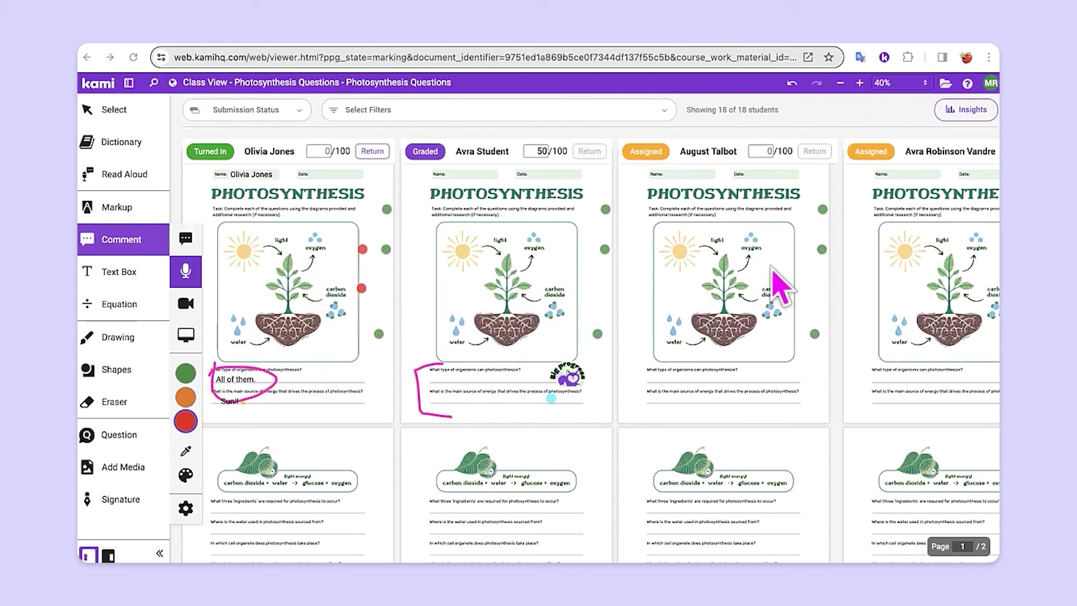
scroll(780, 287, right, 10)
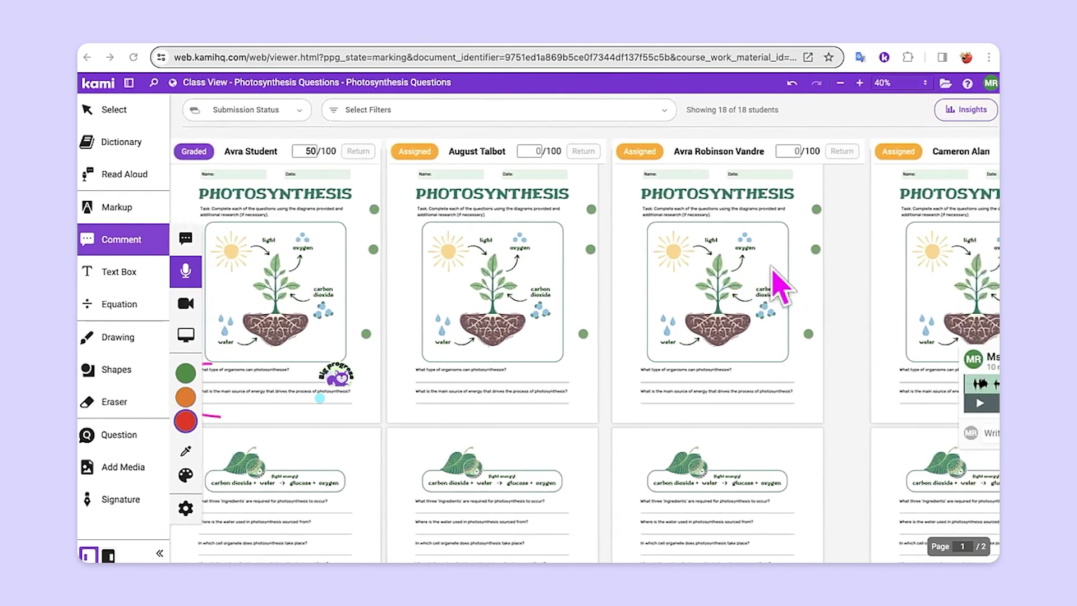